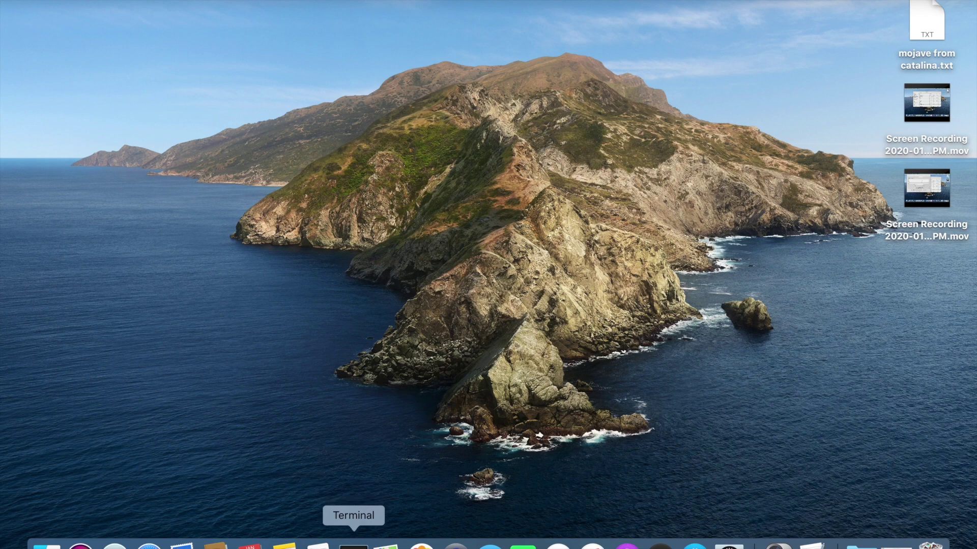
- Copy the 10.14.6 softwareupdate fetch-full-installer command from the mojave note, then minimize TextEdit
click(354, 545)
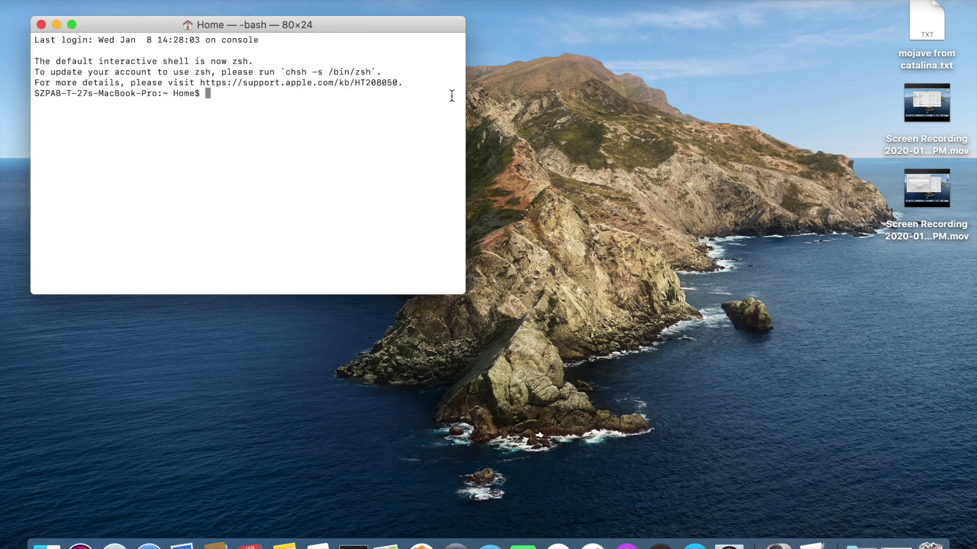
double_click(928, 29)
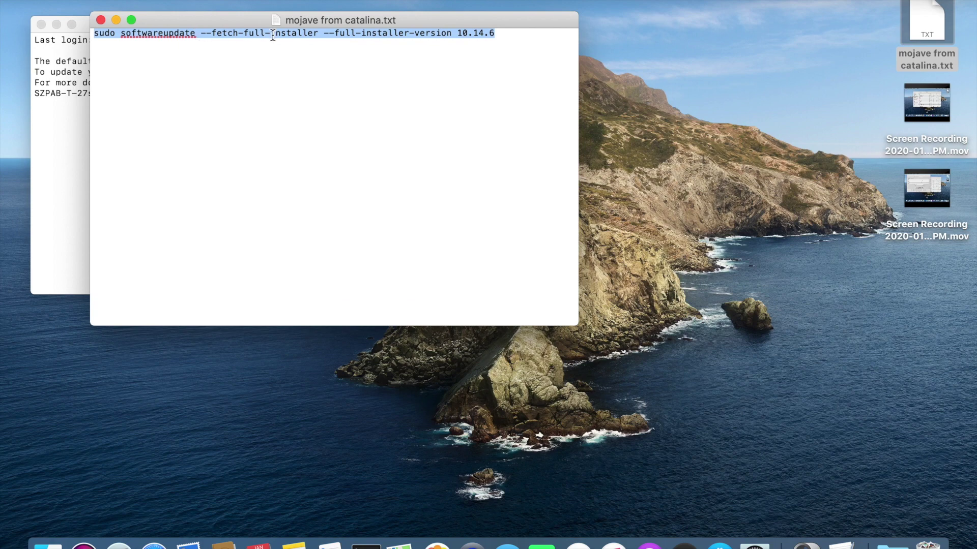
right_click(272, 34)
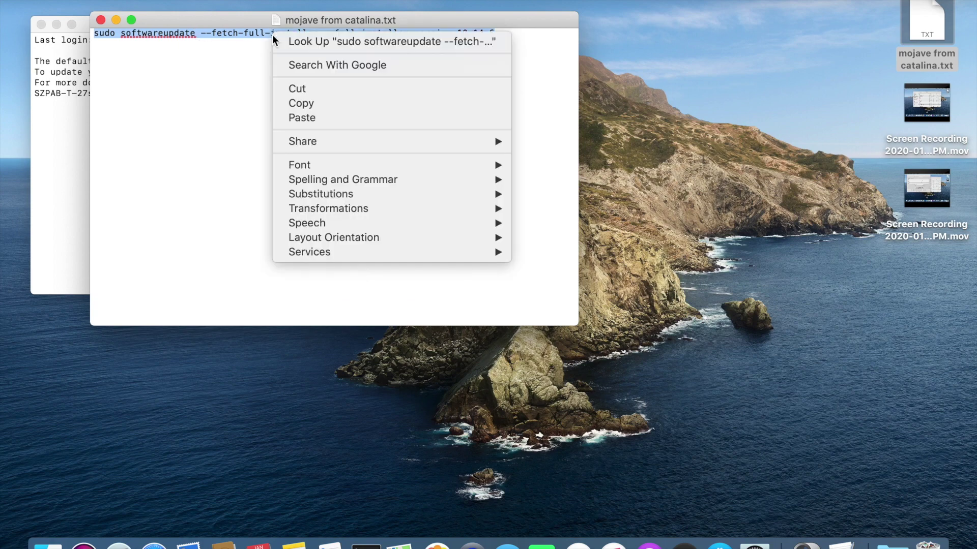
click(305, 106)
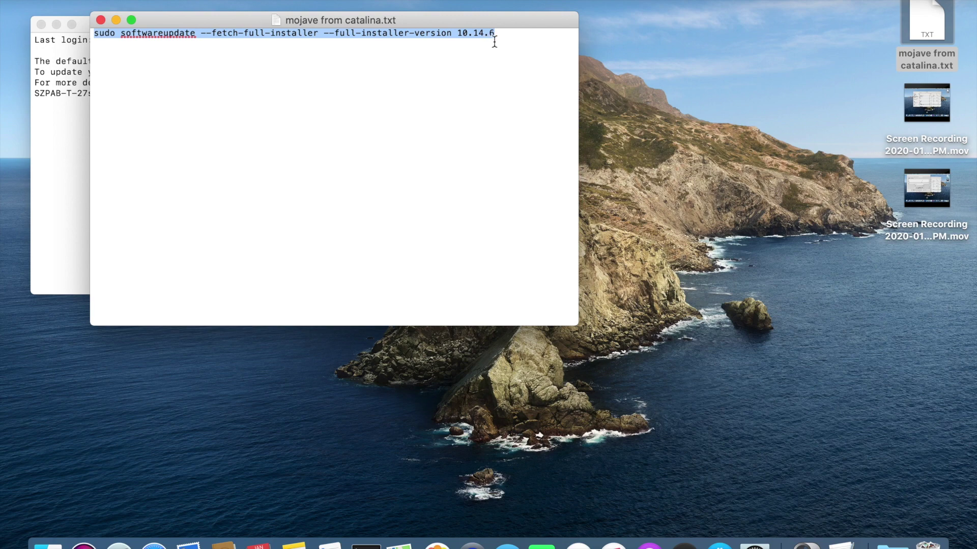
click(116, 19)
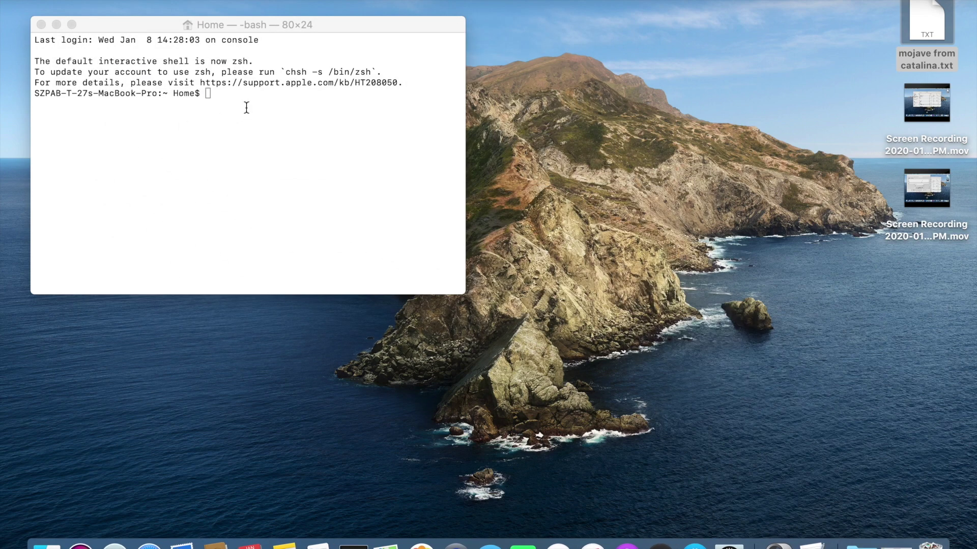
- Paste and run the sudo softwareupdate 10.14.6 installer command, entering the admin password
right_click(247, 107)
click(275, 131)
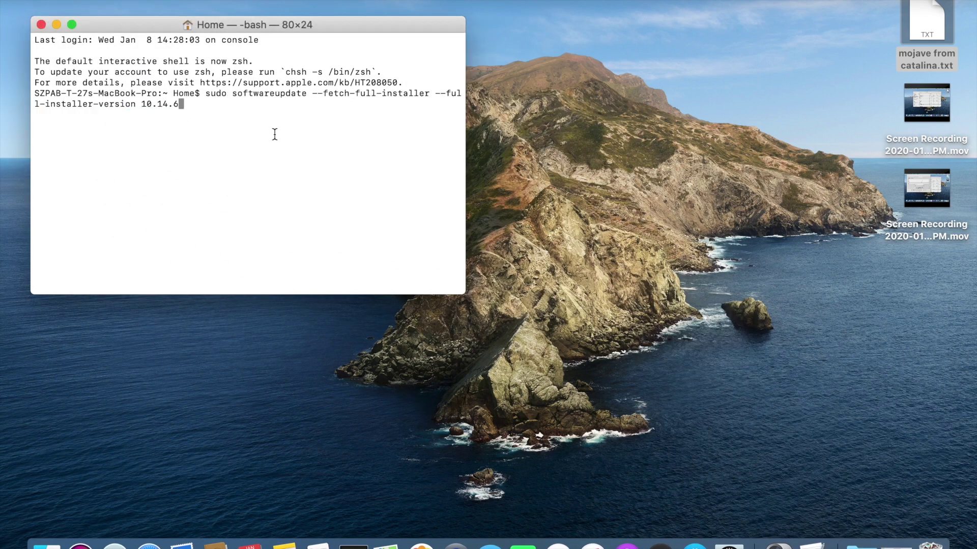
key(Return)
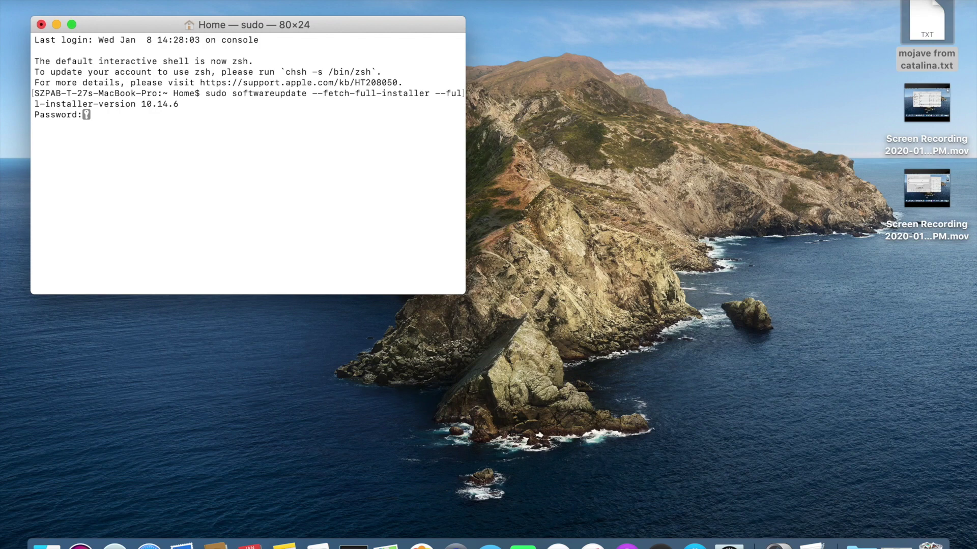
key(Return)
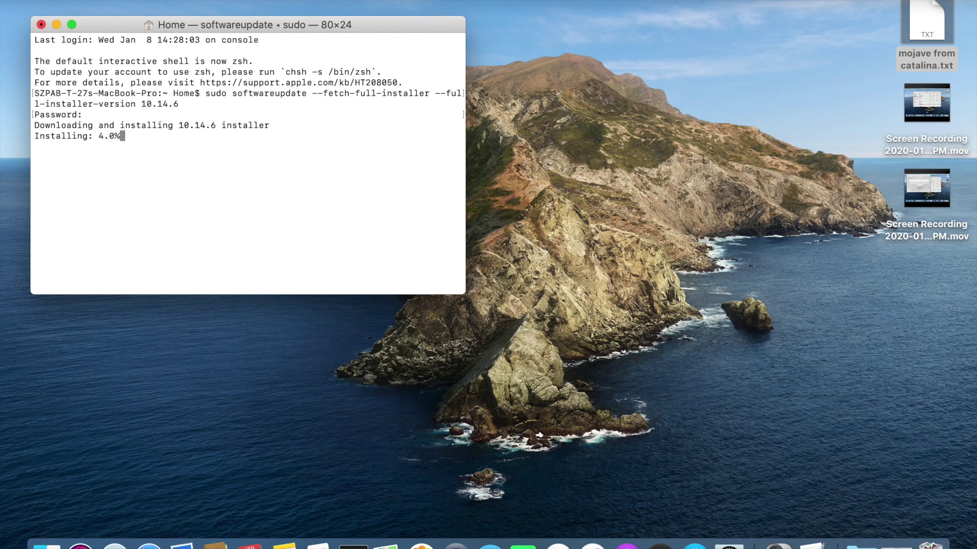
- Wait on the desktop until the download reports 'Install finished successfully'
click(199, 9)
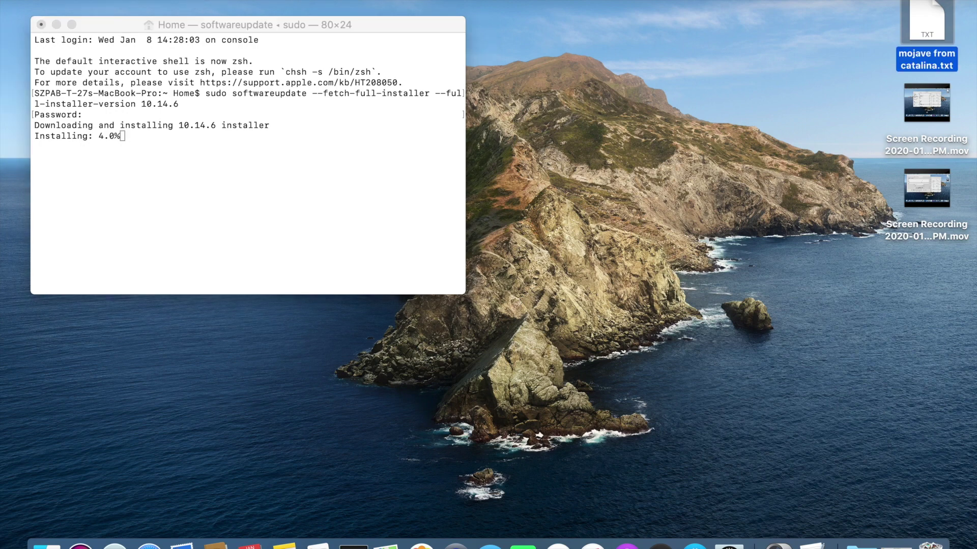
click(200, 0)
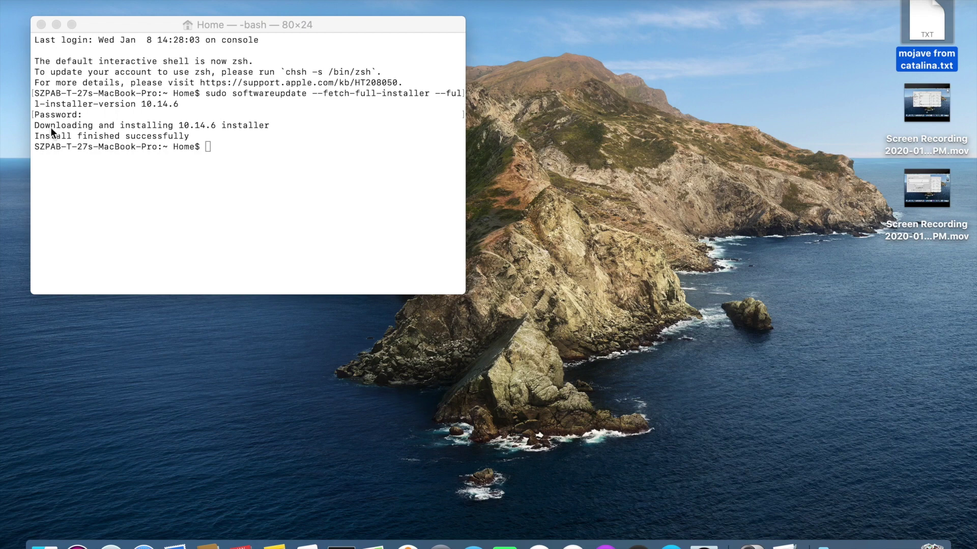
click(126, 0)
click(89, 1)
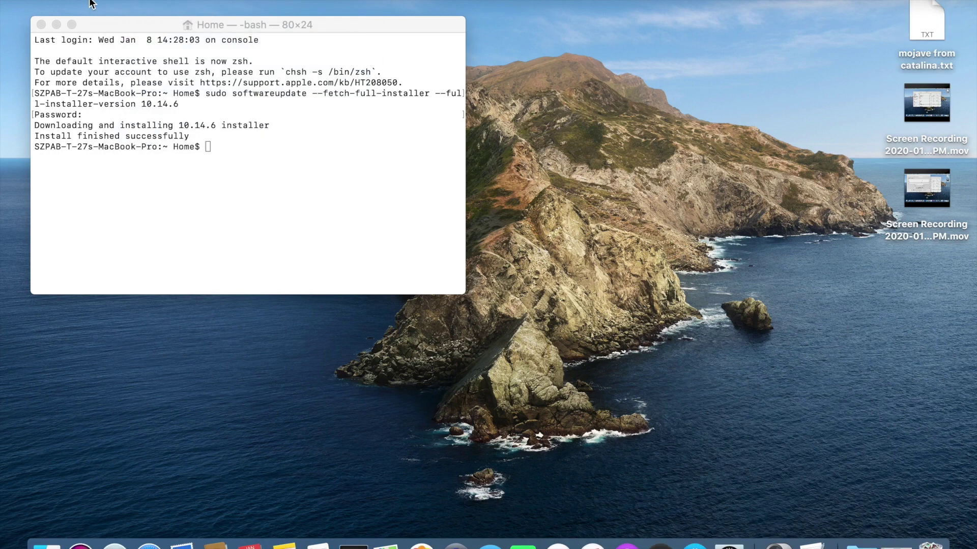
- Go to Applications in Finder and select the 6.05 GB Install macOS Mojave app
click(186, 4)
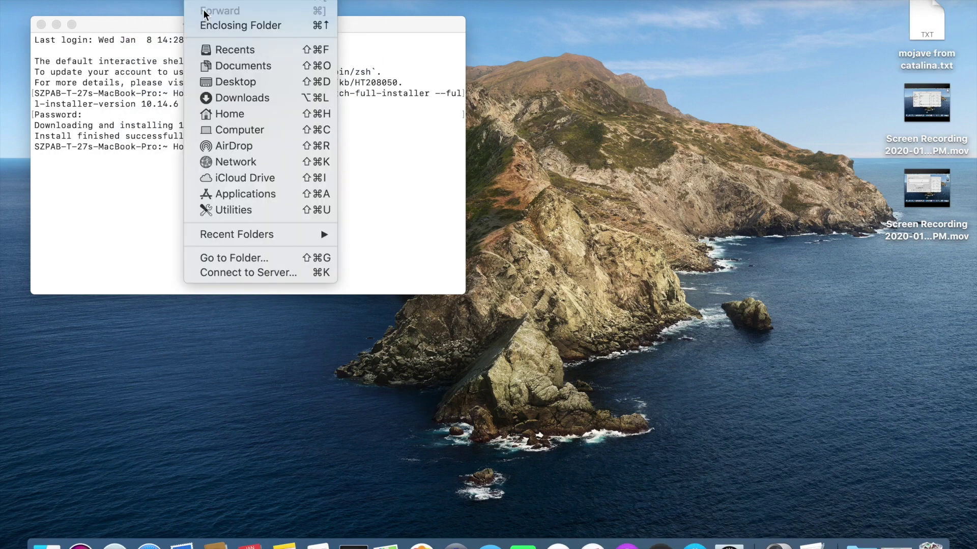
click(269, 190)
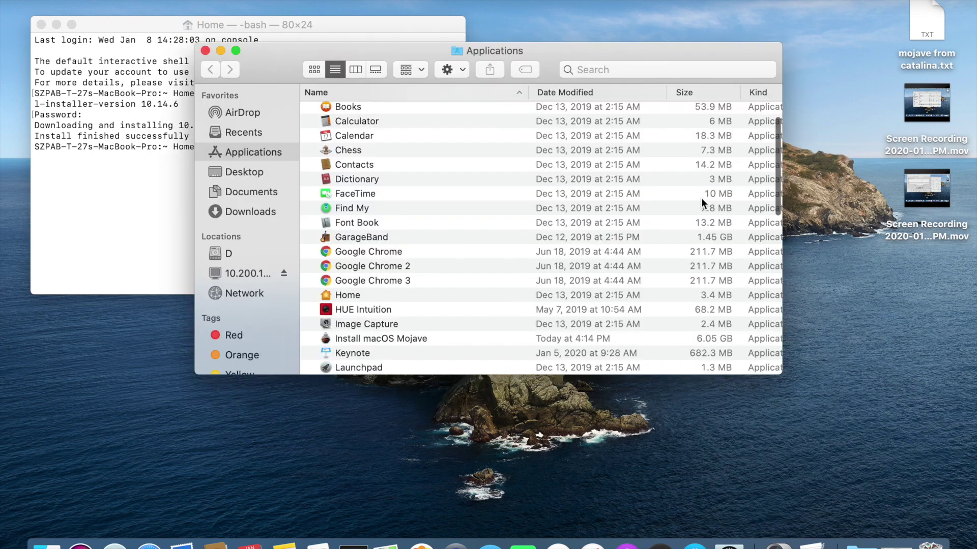
drag(777, 166, 779, 194)
click(416, 244)
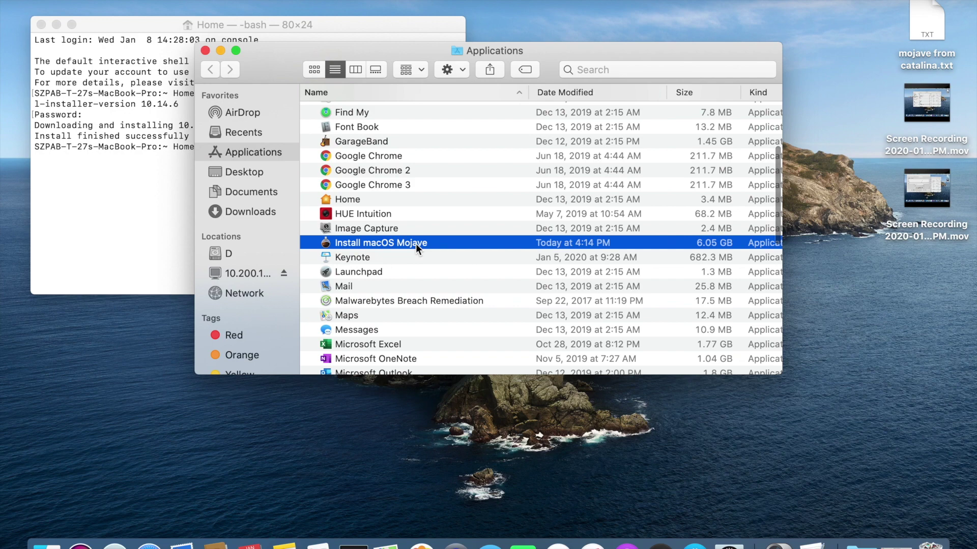